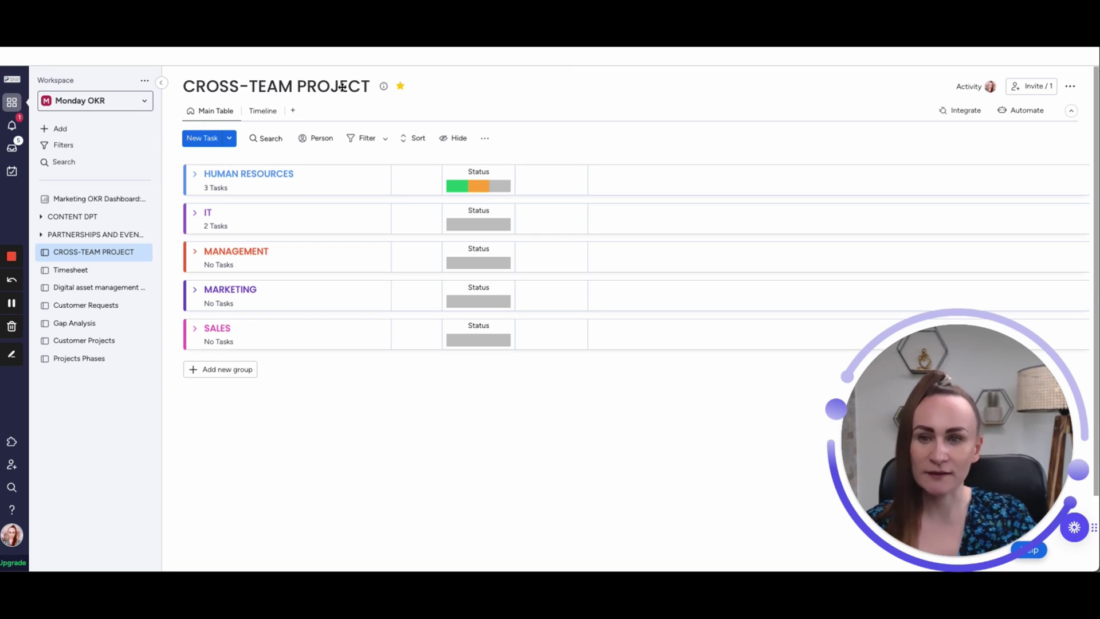
Step: Expand the Human Resources and IT groups, then collapse both back to summary rows
{"action": "left_click", "coordinate": [195, 175]}
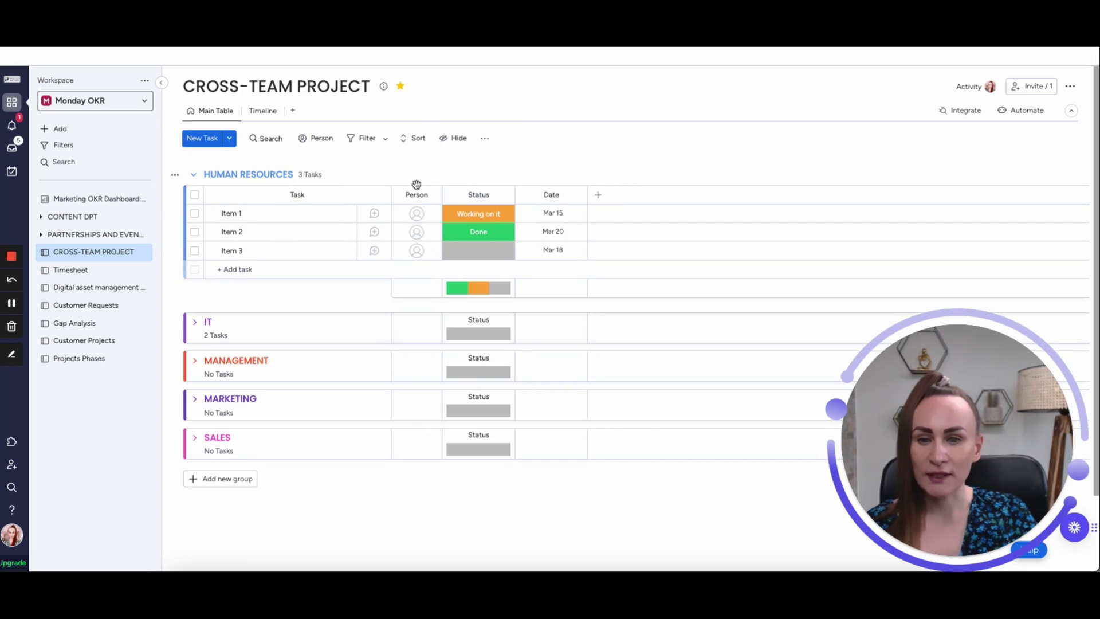
{"action": "left_click", "coordinate": [195, 323]}
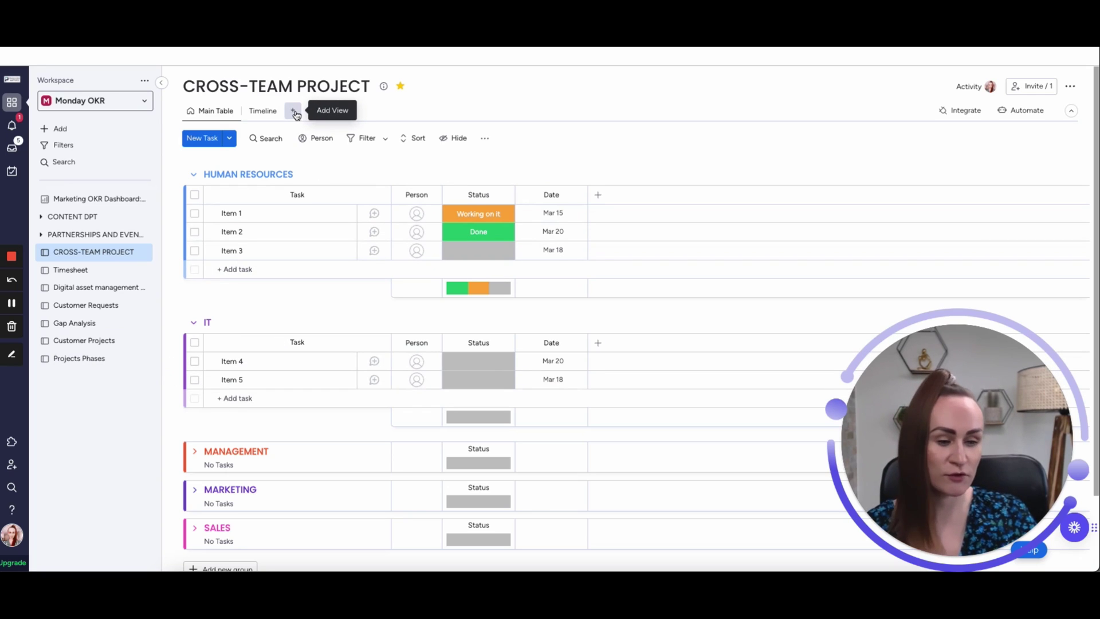
{"action": "left_click", "coordinate": [195, 325]}
{"action": "left_click", "coordinate": [193, 174]}
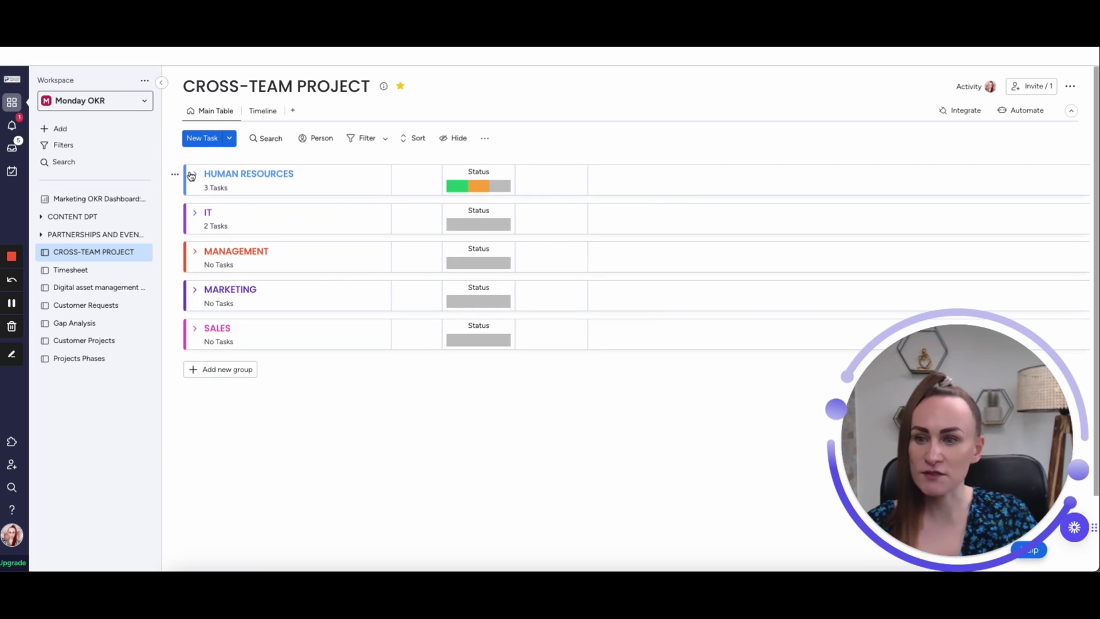
Step: Re-expand Human Resources (Items 1–3) and IT (Items 4–5), then show the add-view choices
{"action": "left_click", "coordinate": [192, 174]}
{"action": "left_click", "coordinate": [193, 320]}
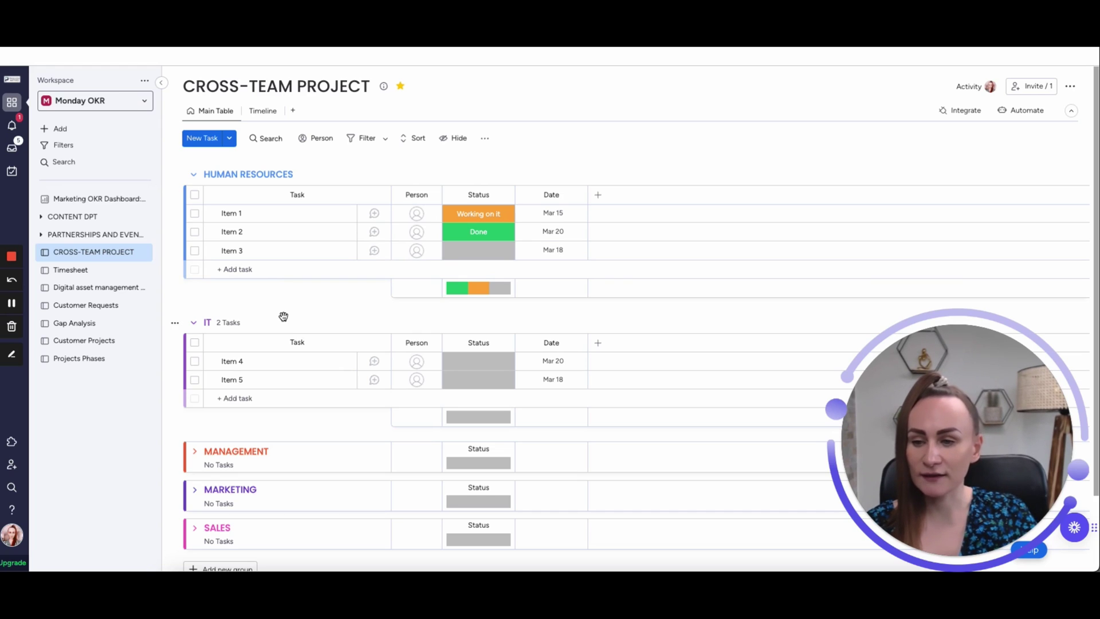
{"action": "left_click", "coordinate": [293, 111]}
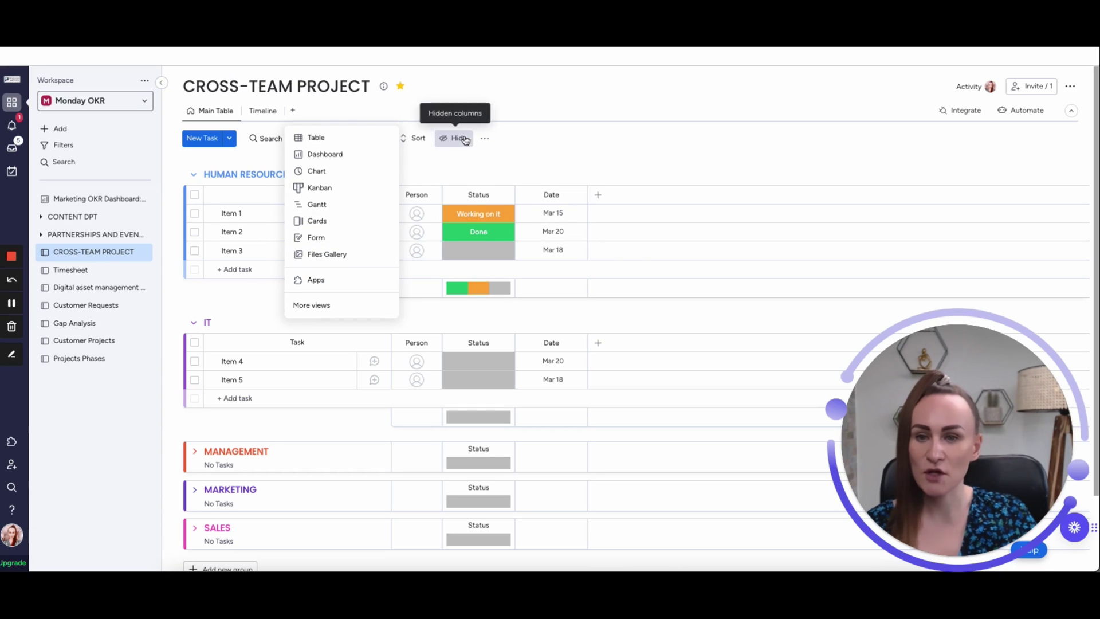
Step: Dismiss the list of view types by clicking empty board space
{"action": "left_click", "coordinate": [480, 97]}
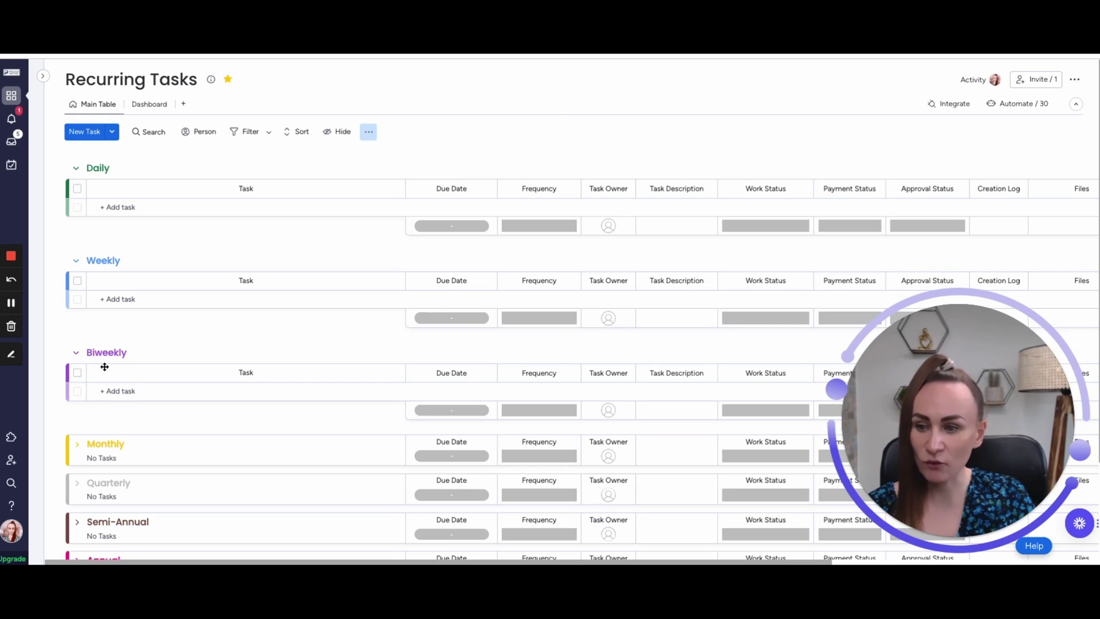
{"action": "scroll", "coordinate": [105, 368], "scroll_direction": "down", "scroll_amount": 3}
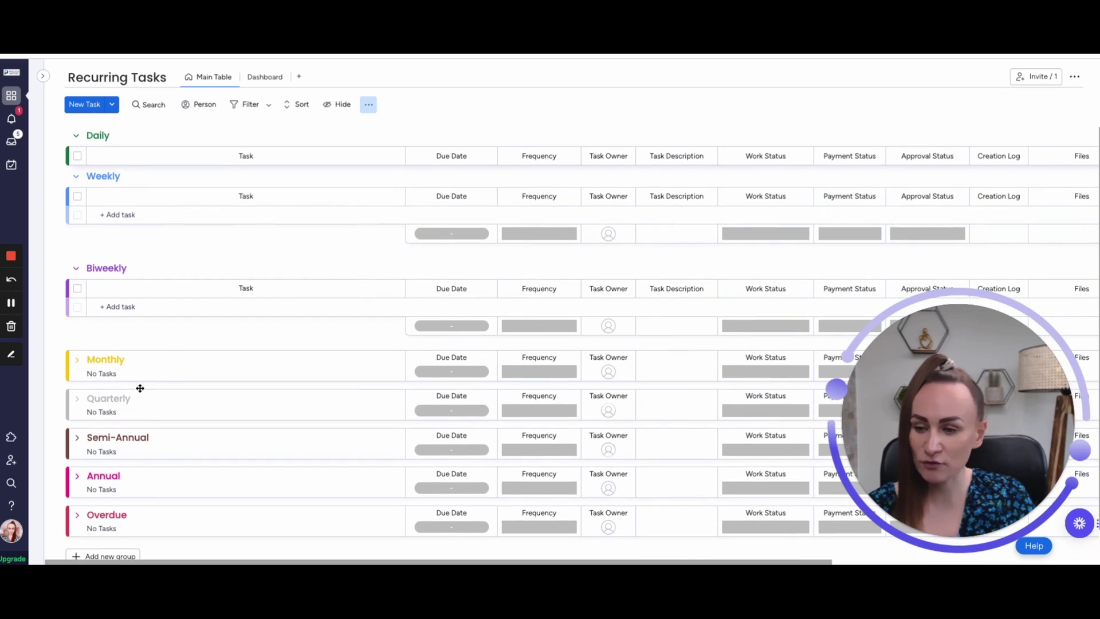
{"action": "scroll", "coordinate": [167, 479], "scroll_direction": "up", "scroll_amount": 3}
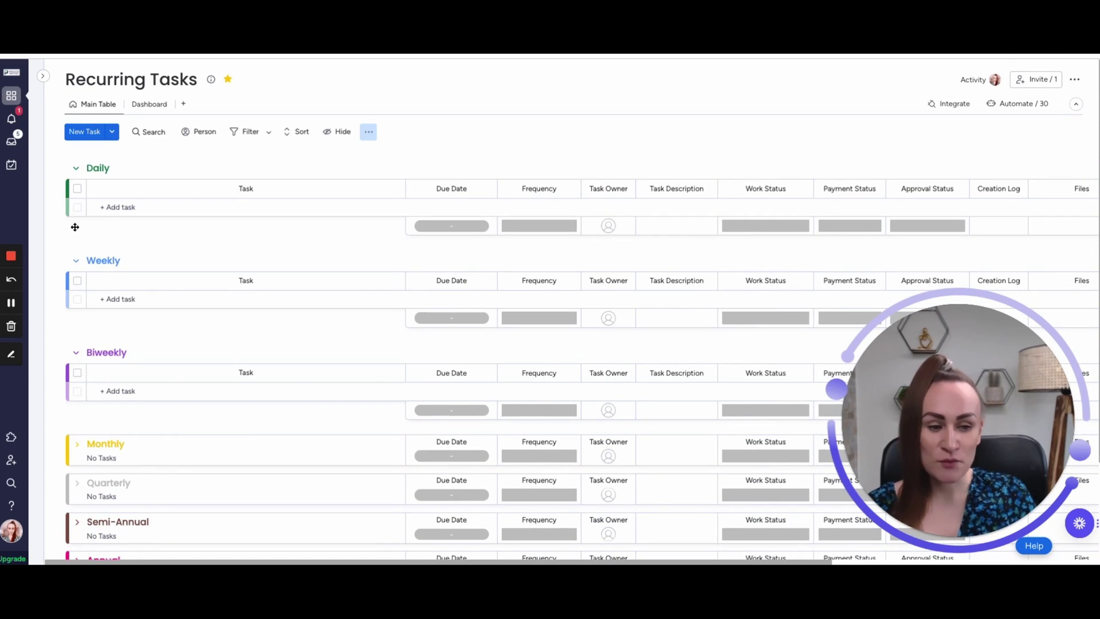
{"action": "scroll", "coordinate": [251, 388], "scroll_direction": "down", "scroll_amount": 4}
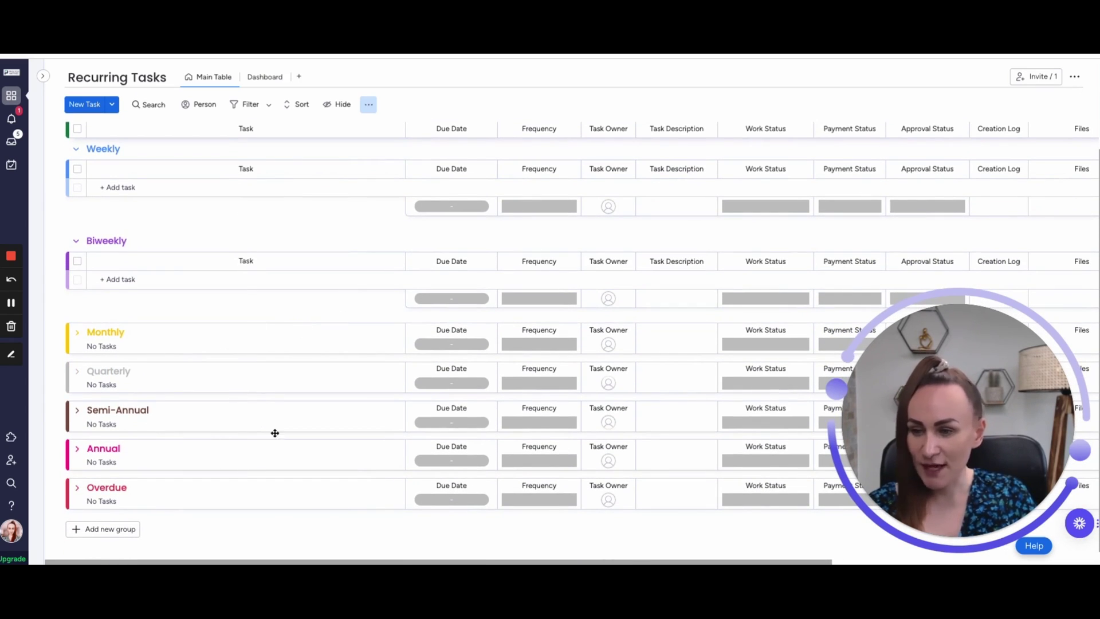
{"action": "scroll", "coordinate": [275, 432], "scroll_direction": "up", "scroll_amount": 3}
{"action": "scroll", "coordinate": [174, 309], "scroll_direction": "up", "scroll_amount": 2}
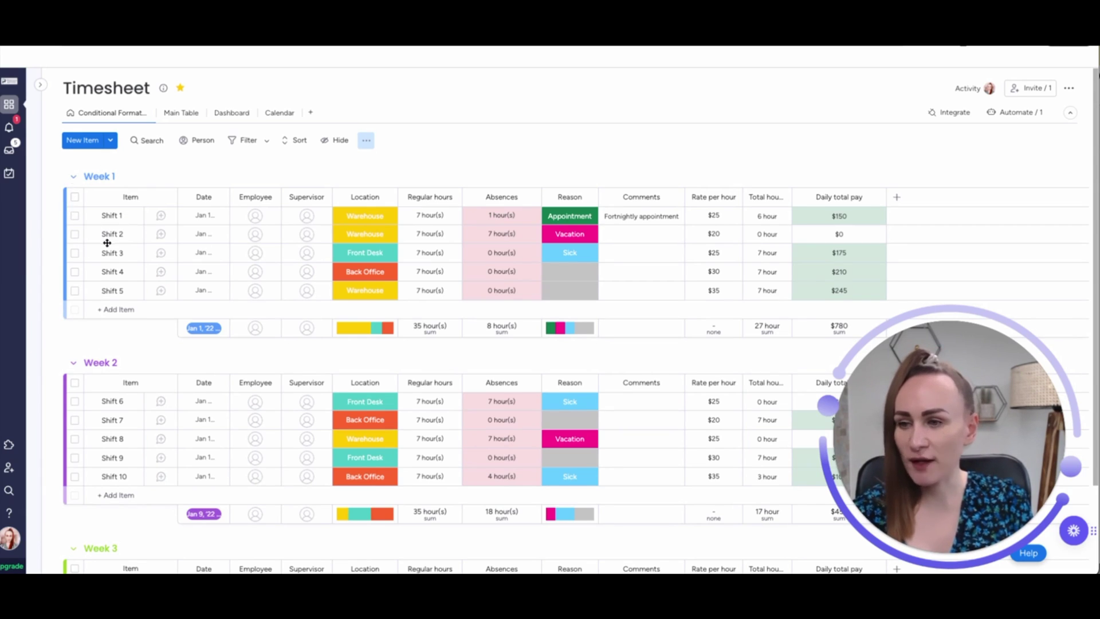
Step: Scroll down through the Timesheet's Week groups and back up to the top
{"action": "scroll", "coordinate": [106, 241], "scroll_direction": "down", "scroll_amount": 3}
{"action": "scroll", "coordinate": [109, 401], "scroll_direction": "up", "scroll_amount": 2}
{"action": "scroll", "coordinate": [112, 440], "scroll_direction": "up", "scroll_amount": 1}
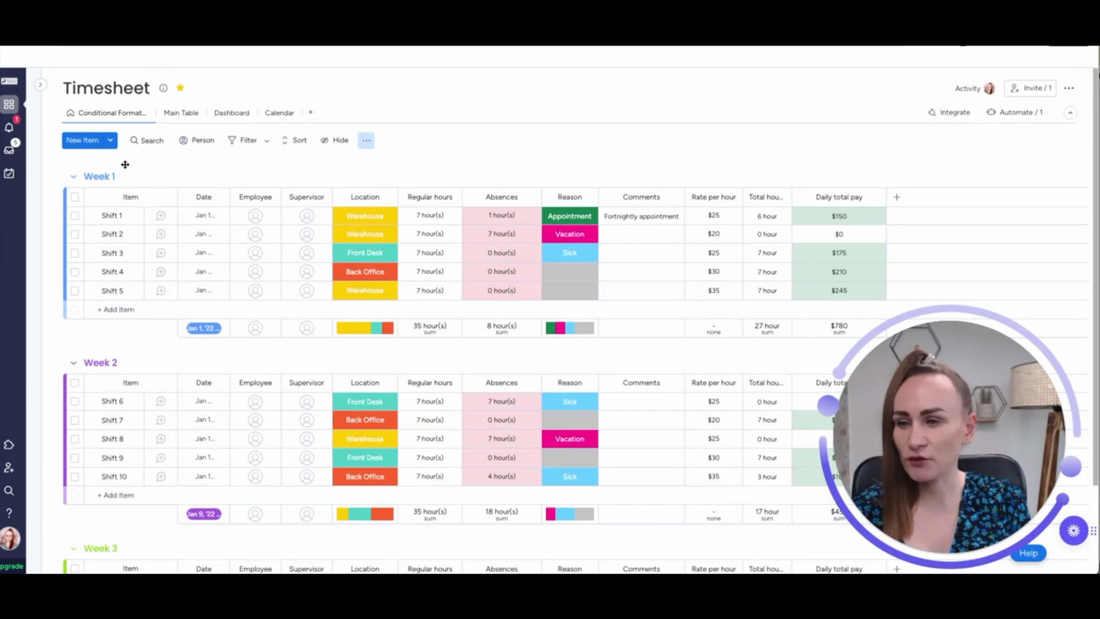
{"action": "left_click", "coordinate": [231, 114]}
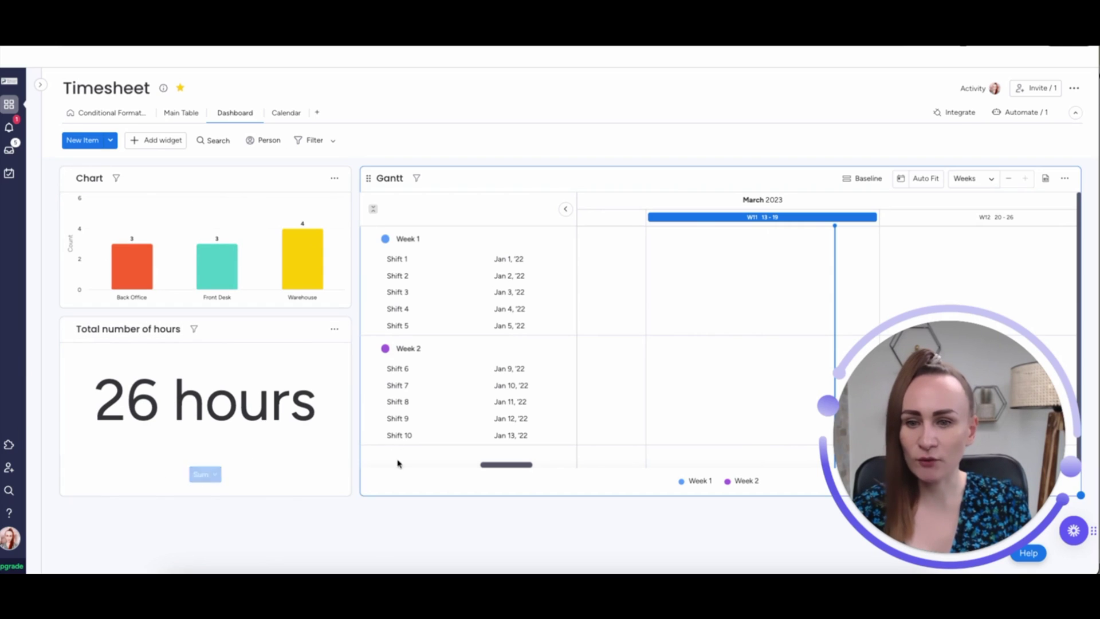
{"action": "scroll", "coordinate": [551, 366], "scroll_direction": "down", "scroll_amount": 1}
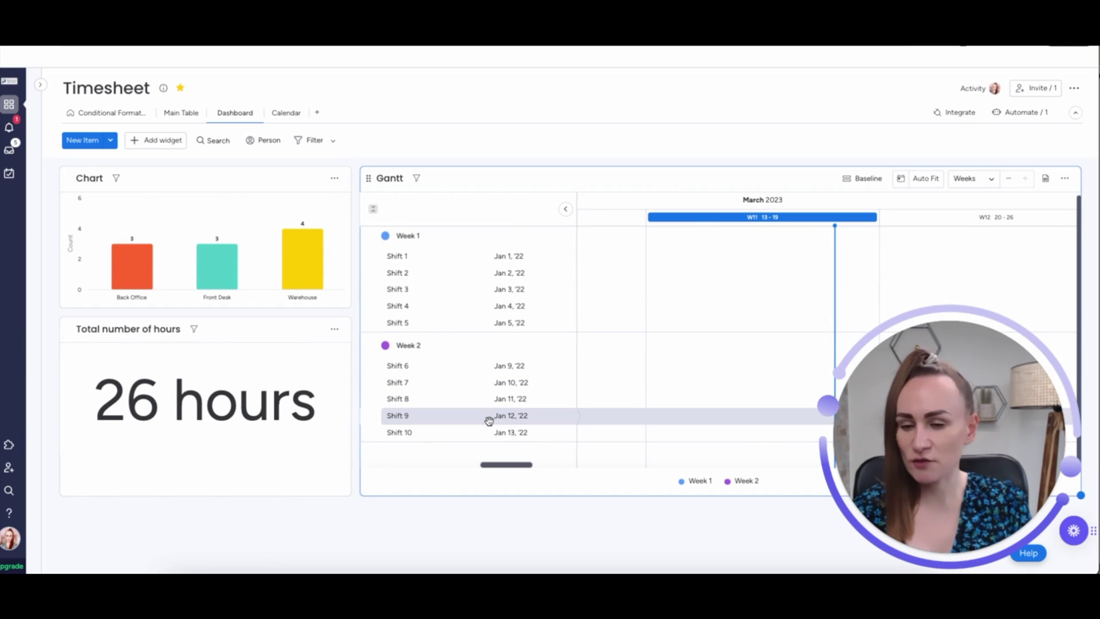
Step: Switch the Timesheet to Conditional Formatting and collapse the Week 1, Week 2 and Week 3 groups
{"action": "left_click", "coordinate": [114, 113]}
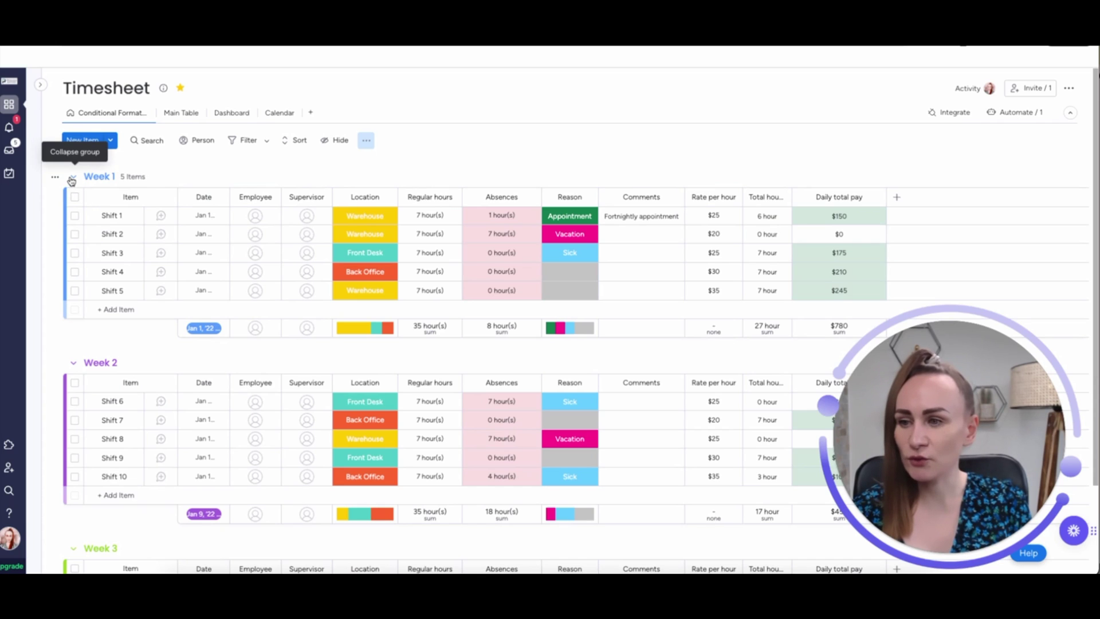
{"action": "left_click", "coordinate": [74, 180]}
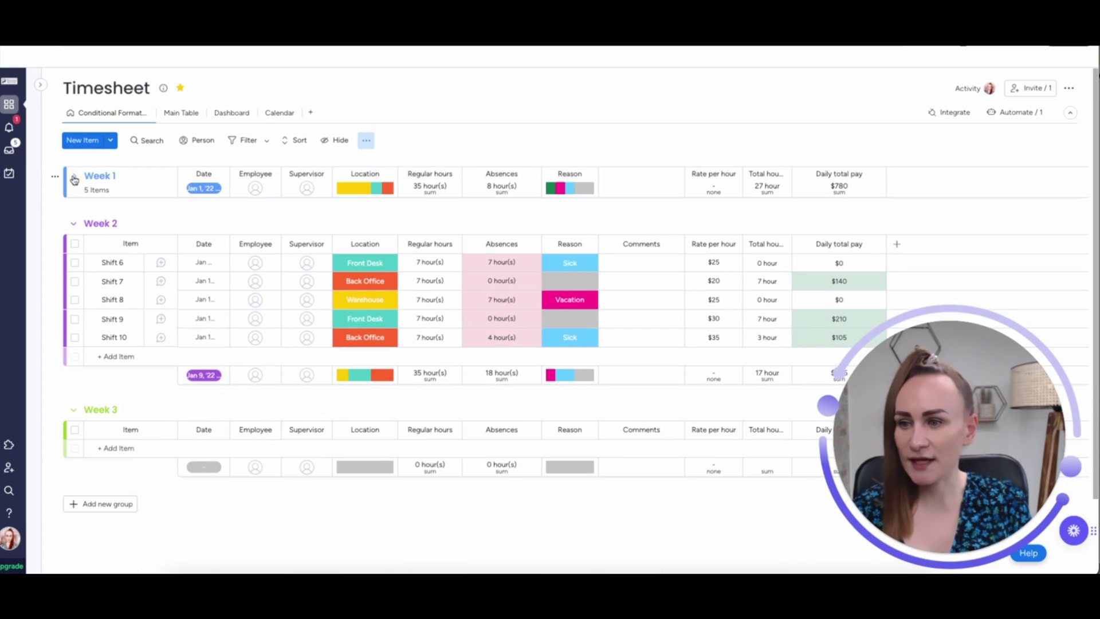
{"action": "left_click", "coordinate": [73, 222]}
{"action": "left_click", "coordinate": [74, 261]}
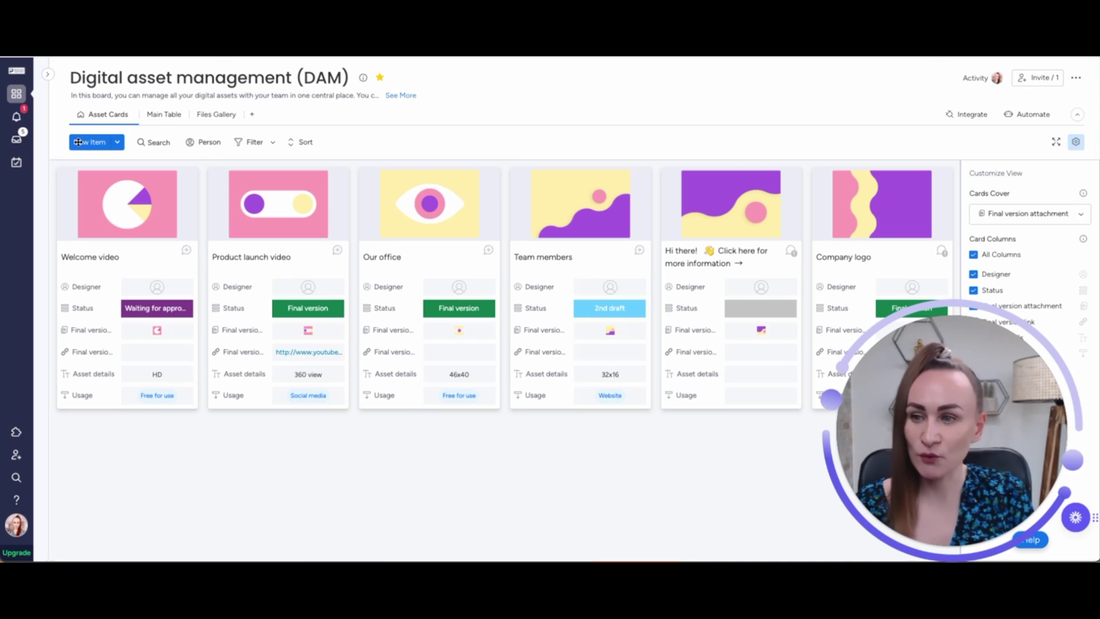
Step: Open the DAM board in its Asset Cards view
{"action": "left_click", "coordinate": [151, 339]}
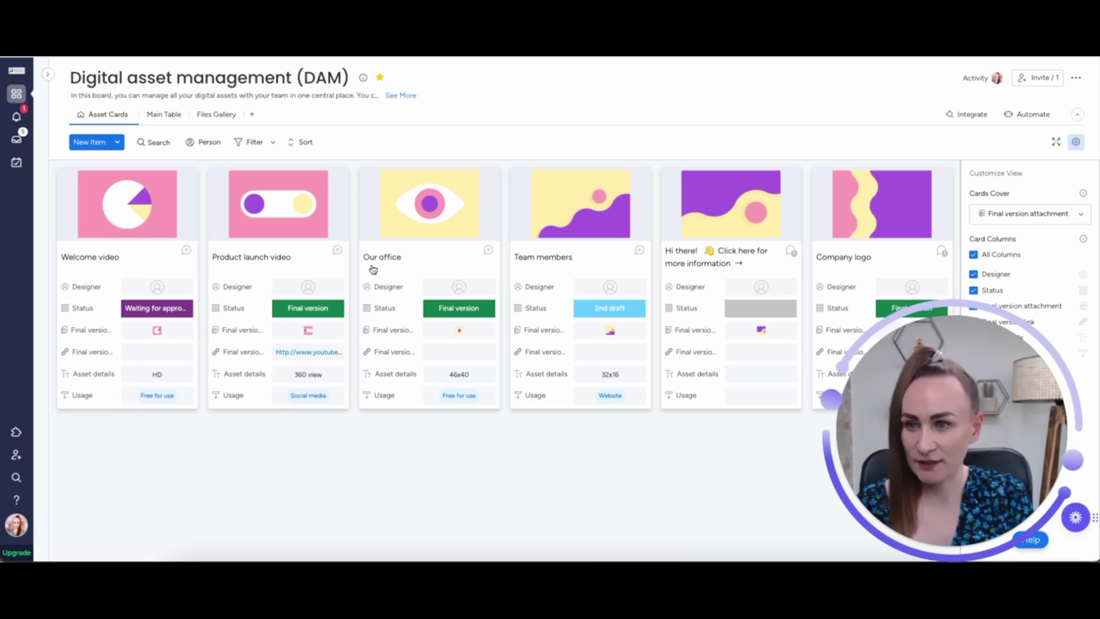
Step: Open the Files Gallery and switch its 8 files between List and Grid, ending in List
{"action": "left_click", "coordinate": [215, 118]}
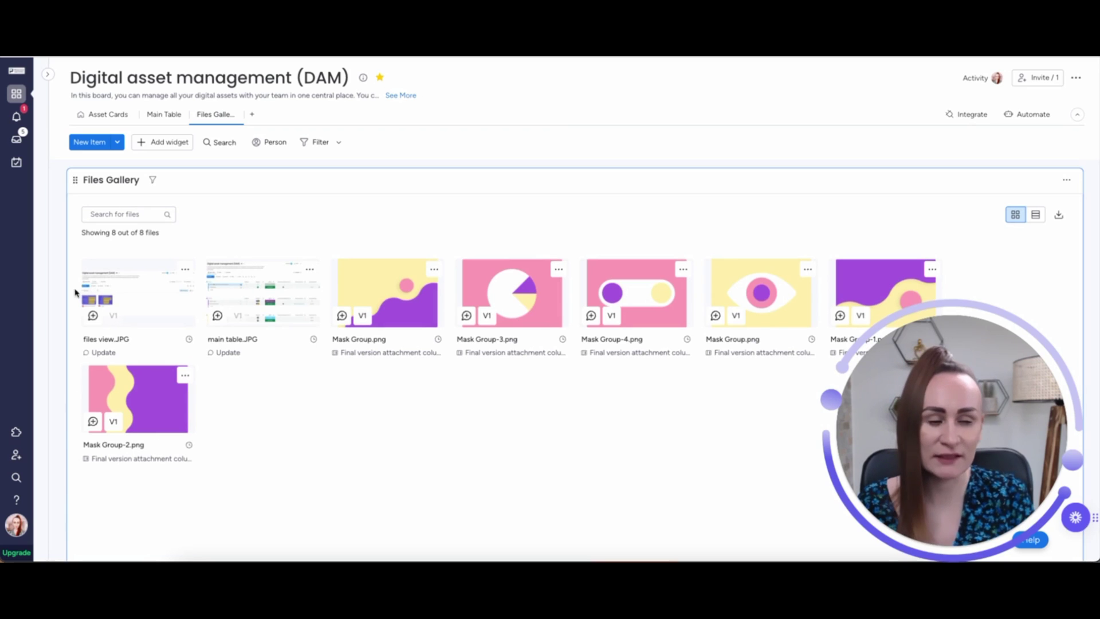
{"action": "left_click", "coordinate": [1037, 216]}
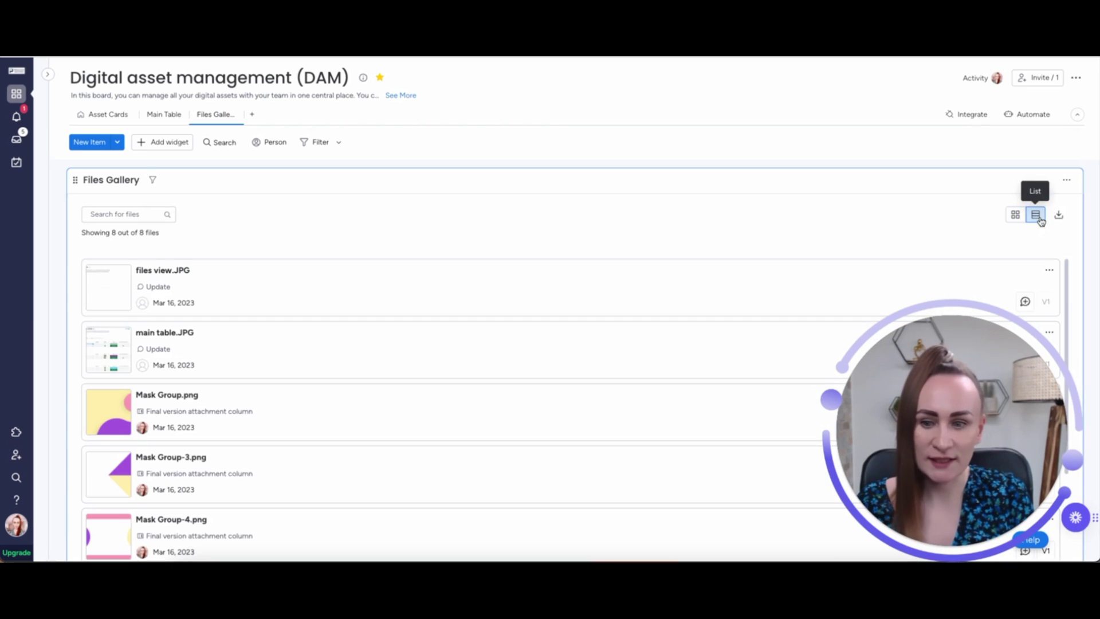
{"action": "left_click", "coordinate": [1018, 221]}
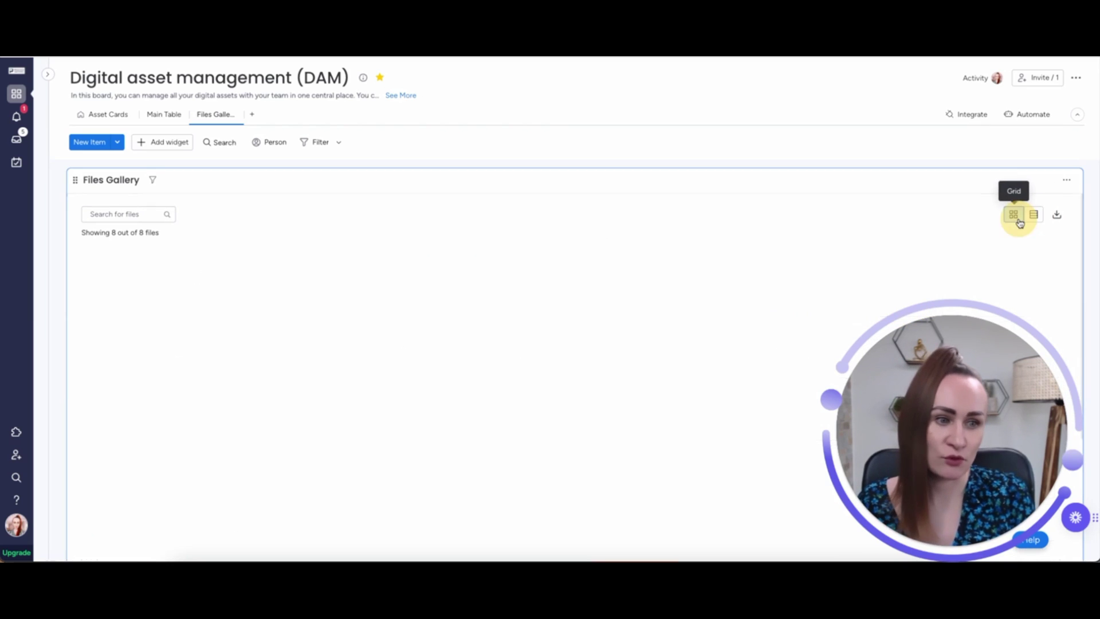
{"action": "left_click", "coordinate": [1036, 215]}
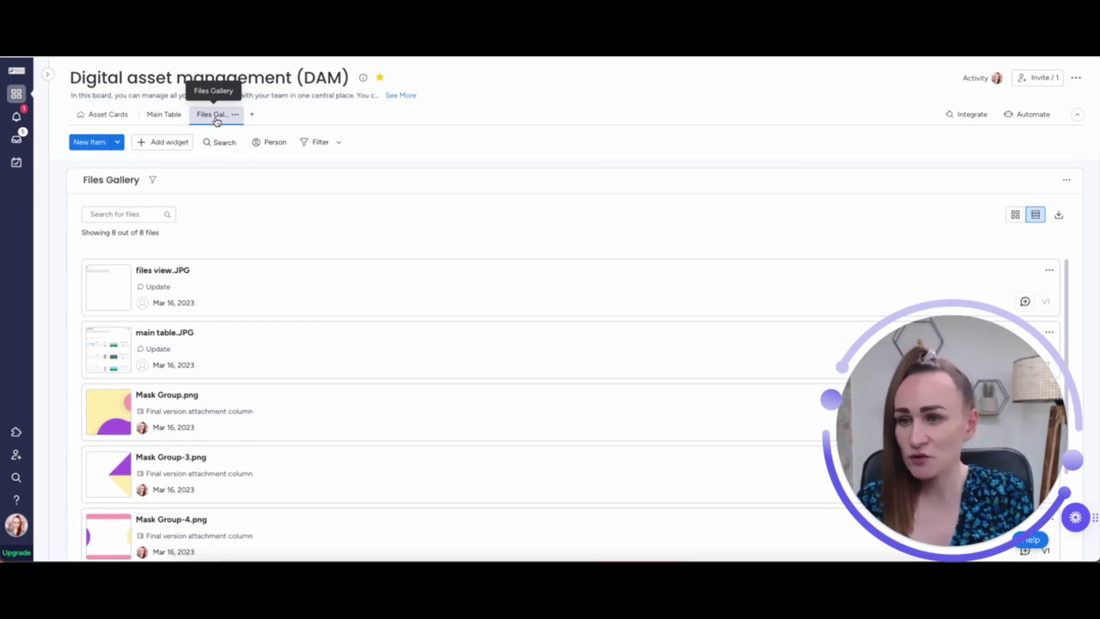
Step: Switch the DAM board to its Main Table of Logos, Videos, Images and Podcast Recordings
{"action": "left_click", "coordinate": [166, 119]}
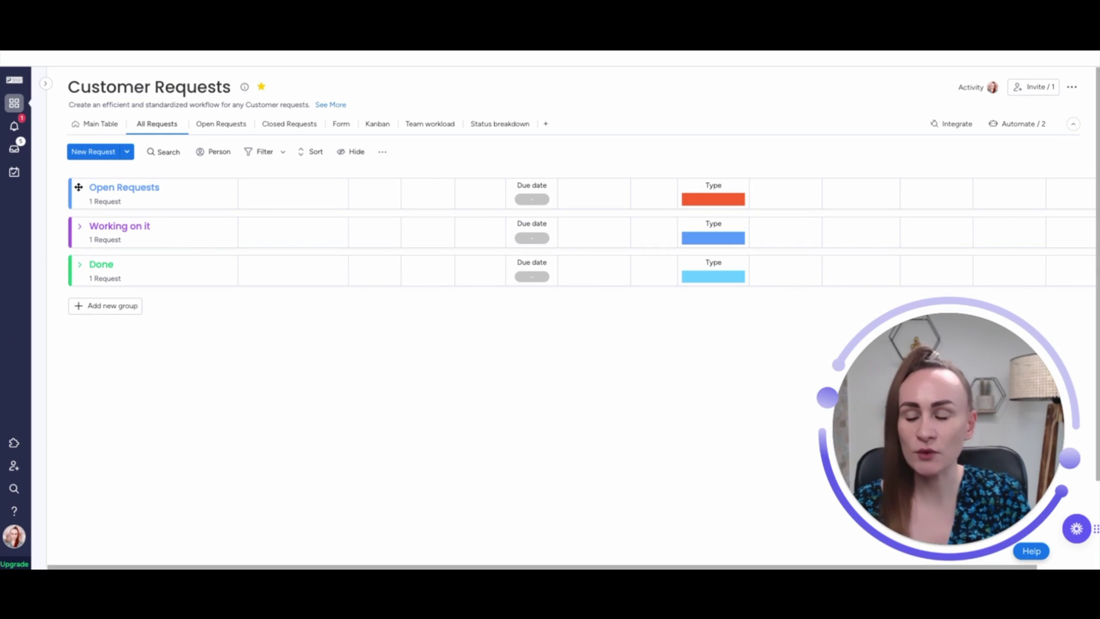
Step: Expand the Open Requests group on the Customer Requests board to show its request
{"action": "left_click", "coordinate": [79, 189]}
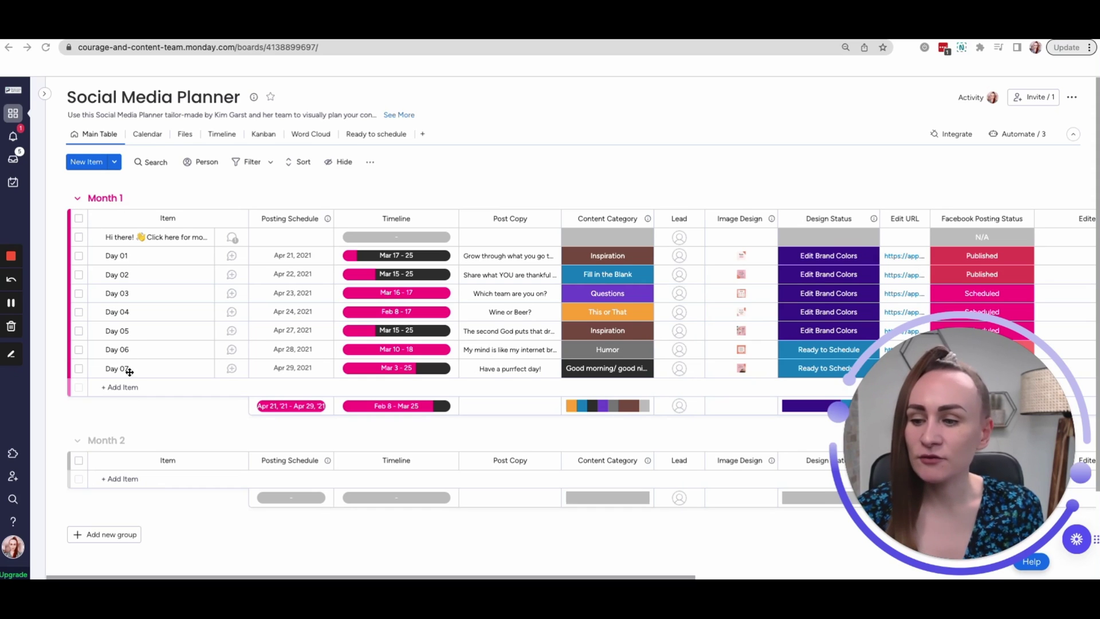
{"action": "scroll", "coordinate": [127, 378], "scroll_direction": "down", "scroll_amount": 3}
{"action": "scroll", "coordinate": [132, 345], "scroll_direction": "up", "scroll_amount": 3}
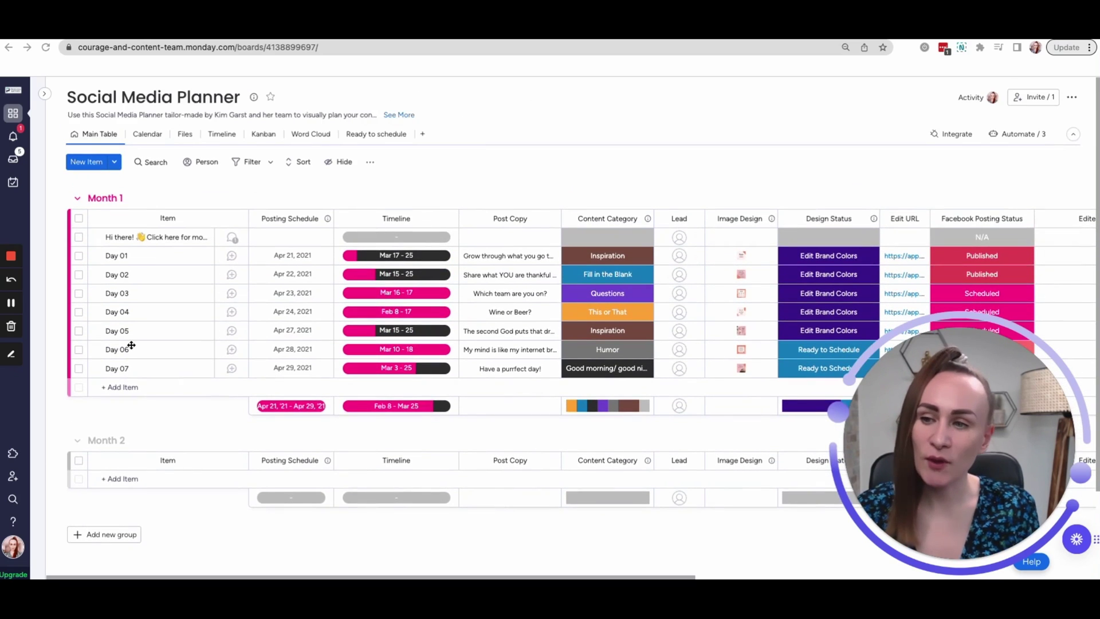